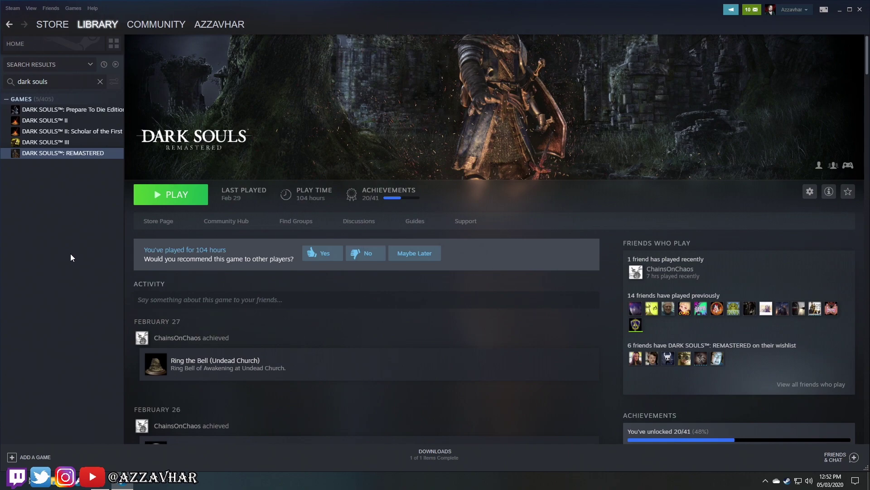
Bring the Chrome window showing the Nexus Mods homepage to the front.
click(101, 480)
Search Nexus Mods for 'dark soul', open Dark Souls Enemy Randomizer, and choose the manual download.
click(543, 46)
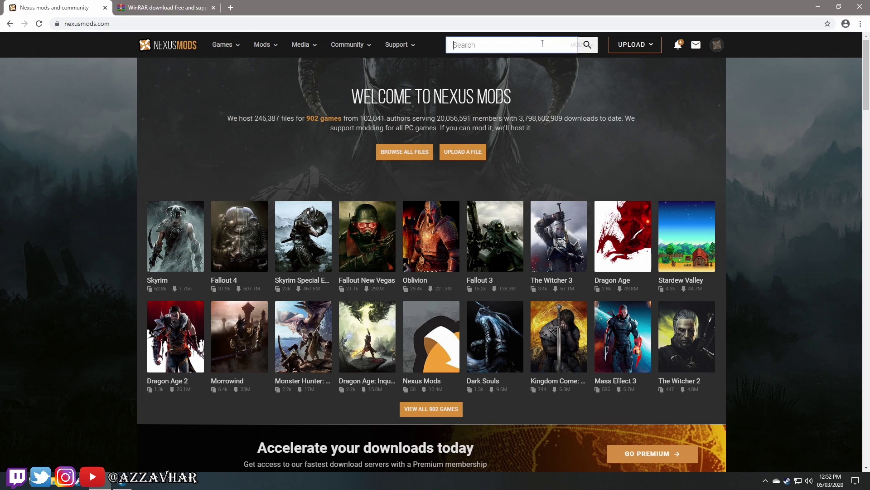
text(dark s)
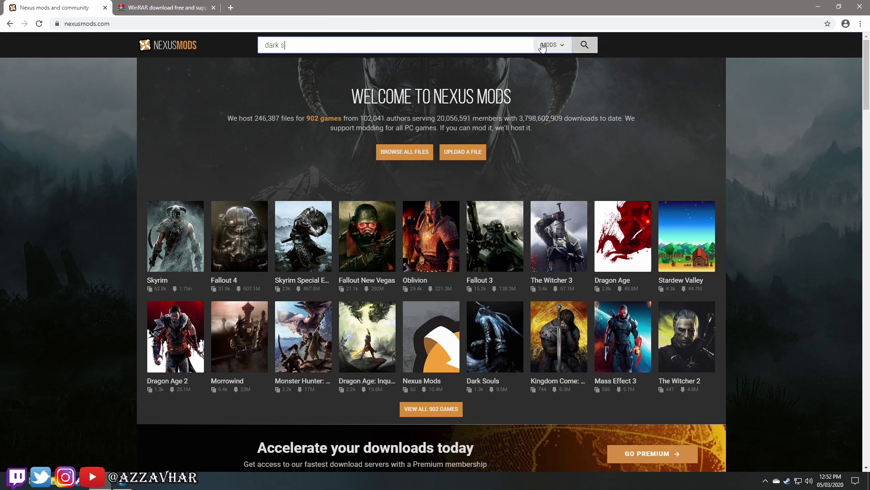
text(ouls rando)
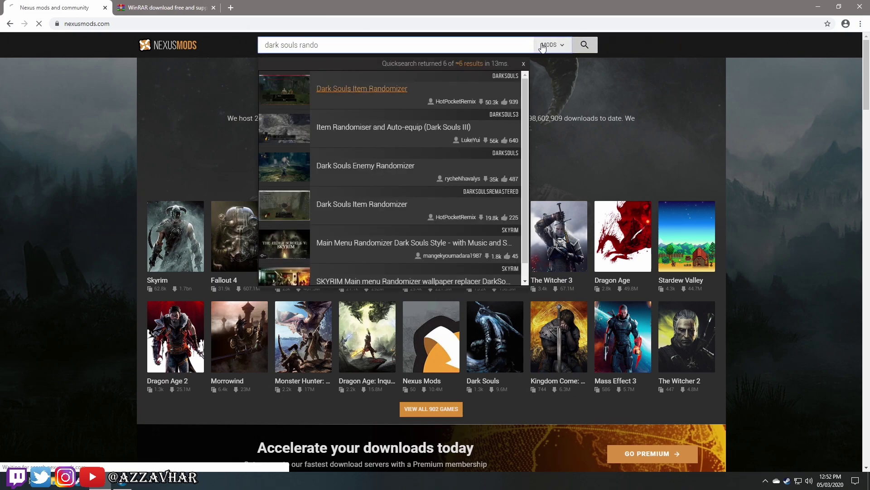
key(Return)
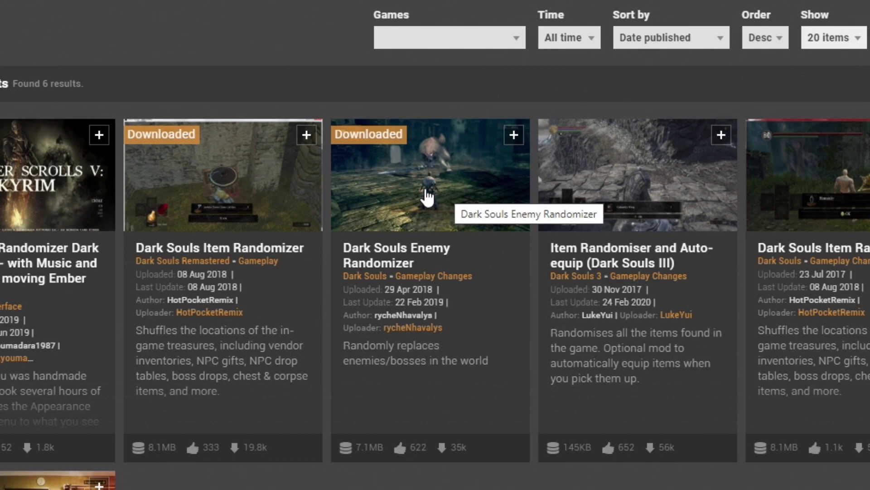
click(382, 170)
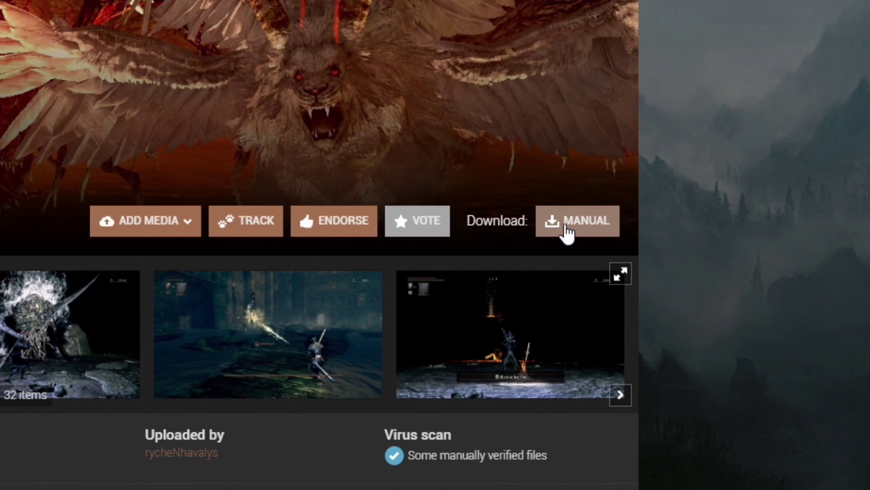
click(564, 224)
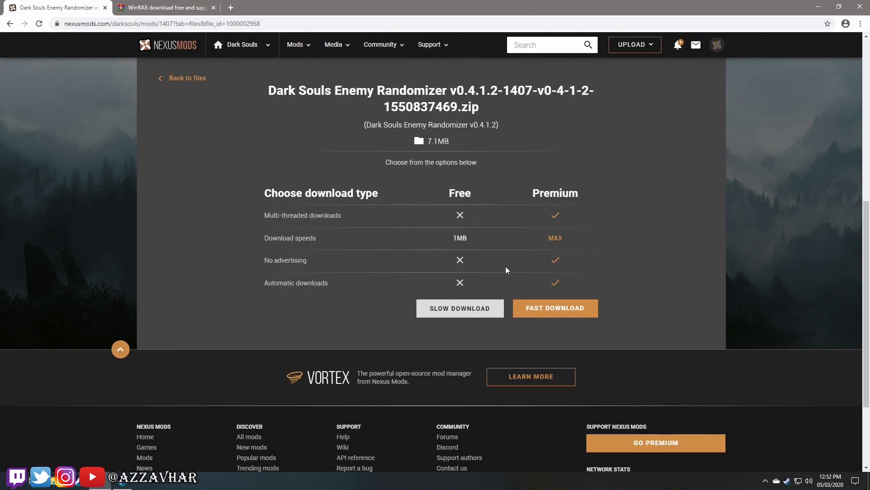
Start the free slow download, then reopen the mod page through a 'dark souls rando' search.
click(466, 306)
click(465, 307)
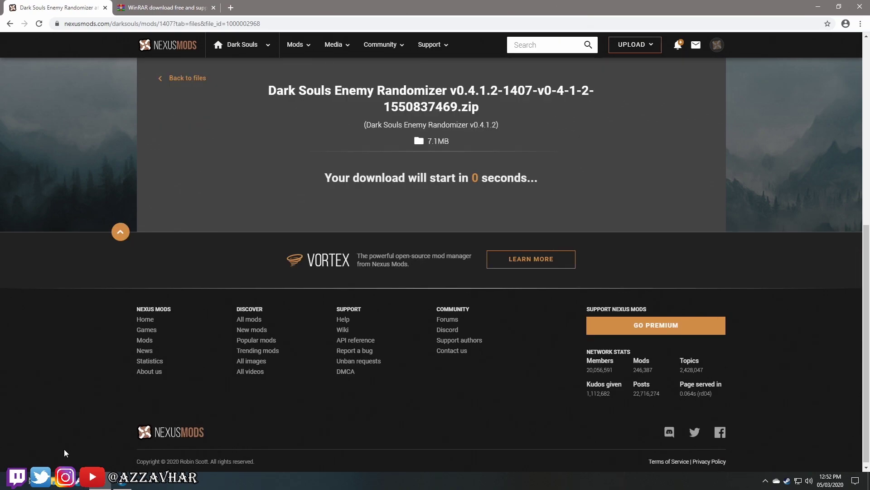
click(531, 44)
text(dark souls )
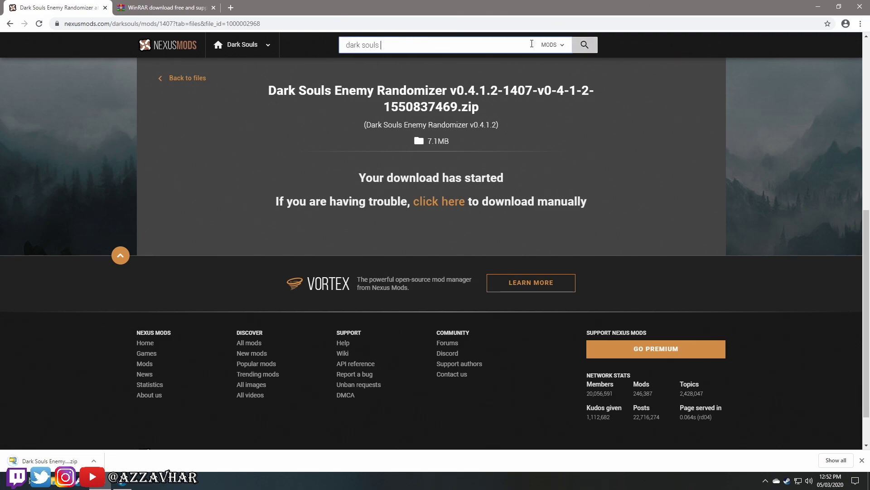
text(rando)
key(Return)
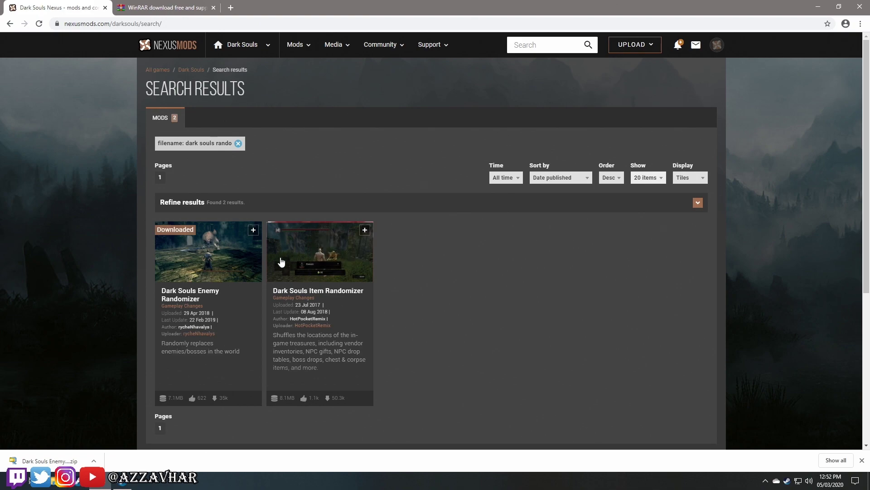
click(245, 261)
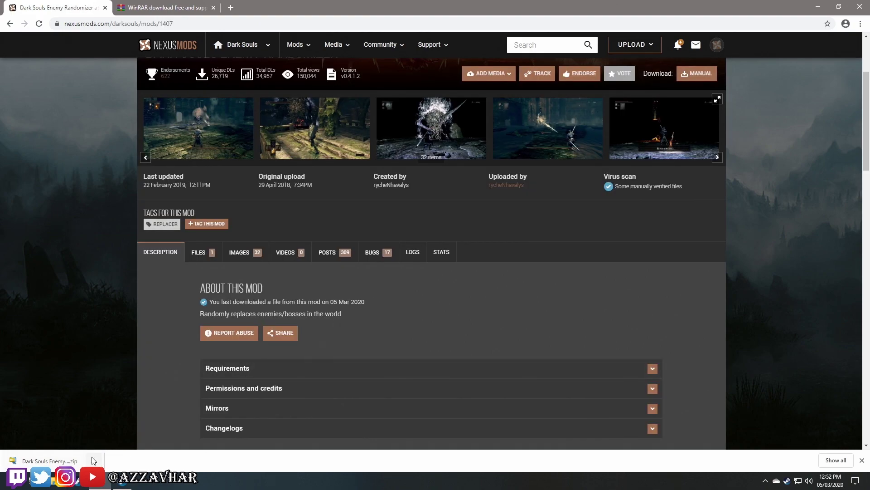
Show the downloaded mod zip in its folder, then return to the mod page.
click(93, 461)
click(124, 432)
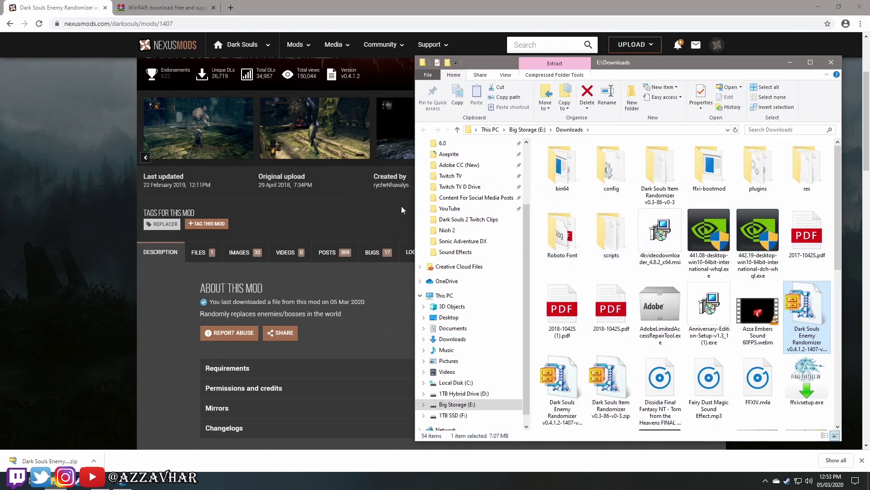
click(352, 218)
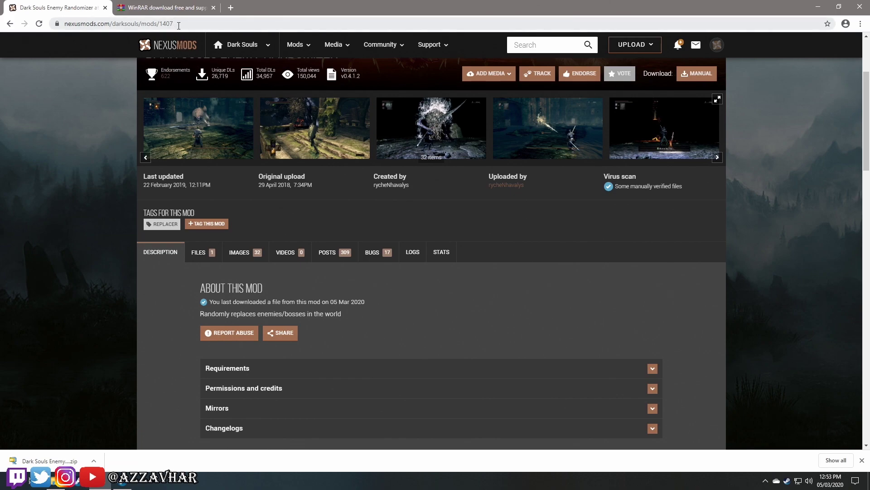
Download the WinRAR 5.80 64-bit installer from the WinRAR website tab.
click(167, 7)
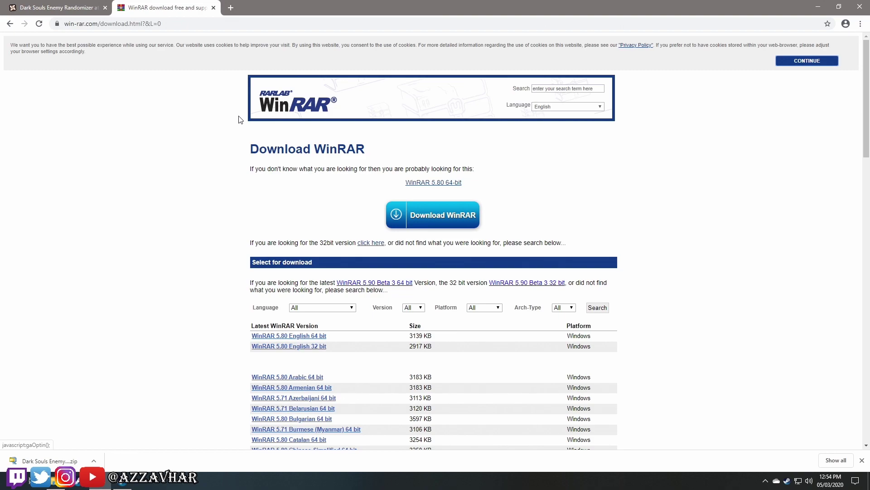
click(461, 219)
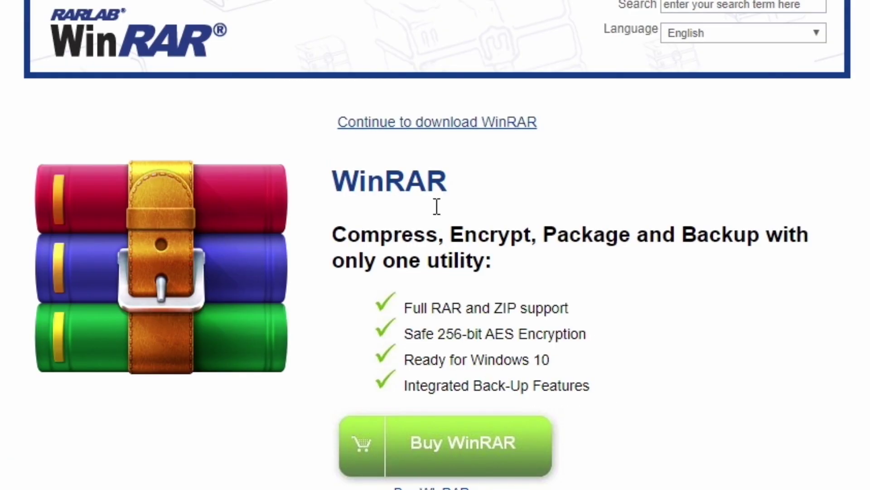
click(410, 124)
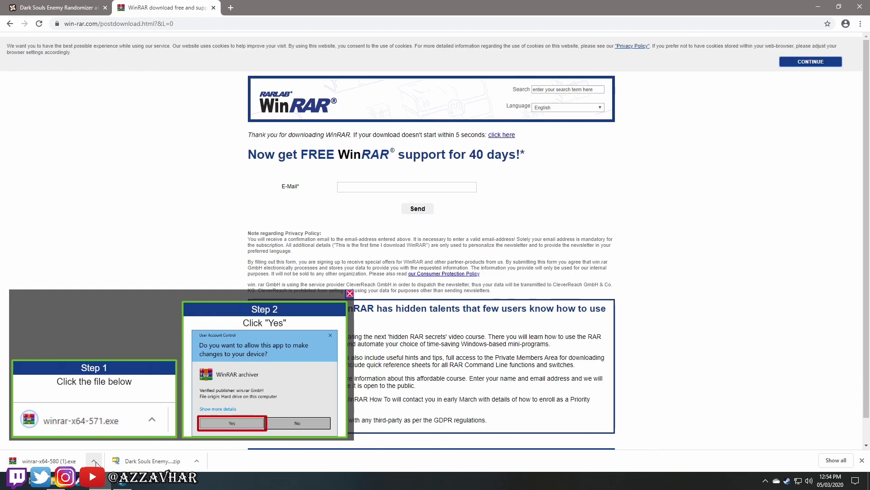
click(94, 461)
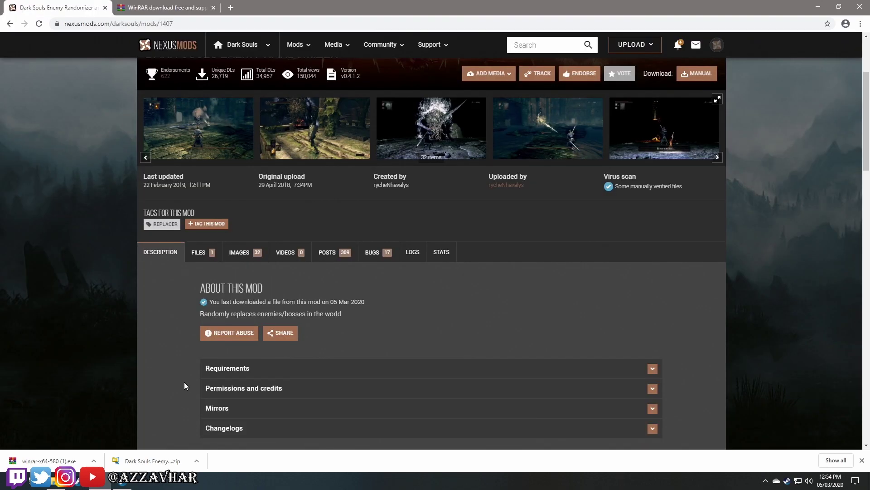
Extract the Enemy Randomizer zip in Downloads into a Dark Souls Enemy Randomizer v0.4.1.2 folder.
click(199, 460)
click(220, 431)
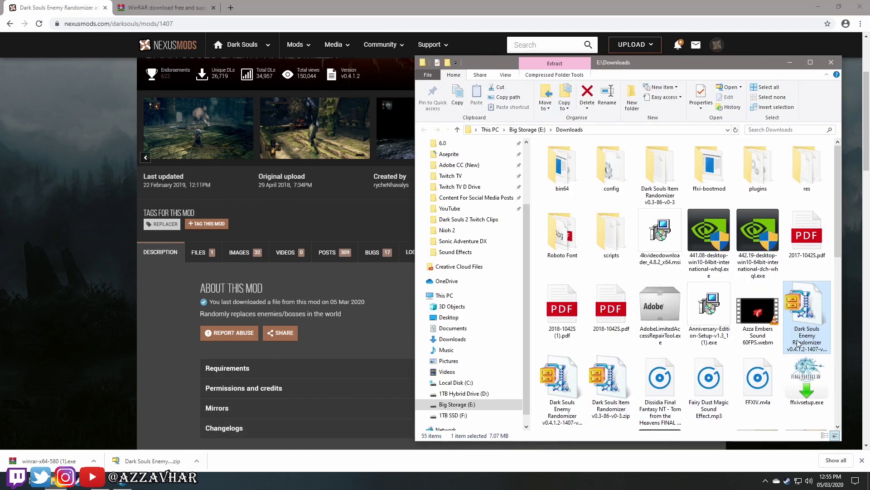
right_click(799, 310)
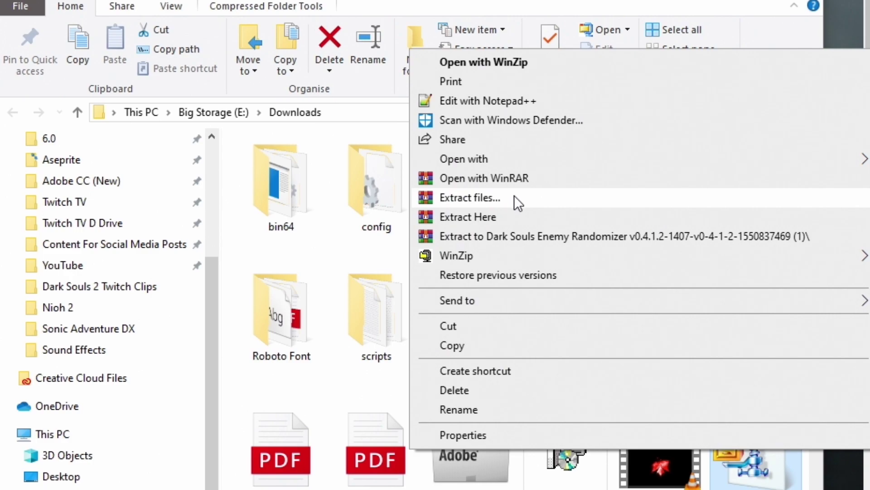
click(506, 198)
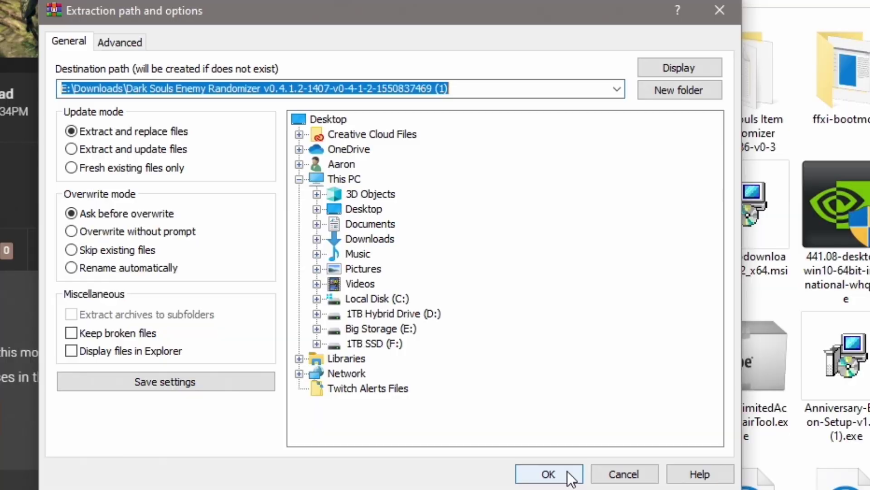
click(549, 474)
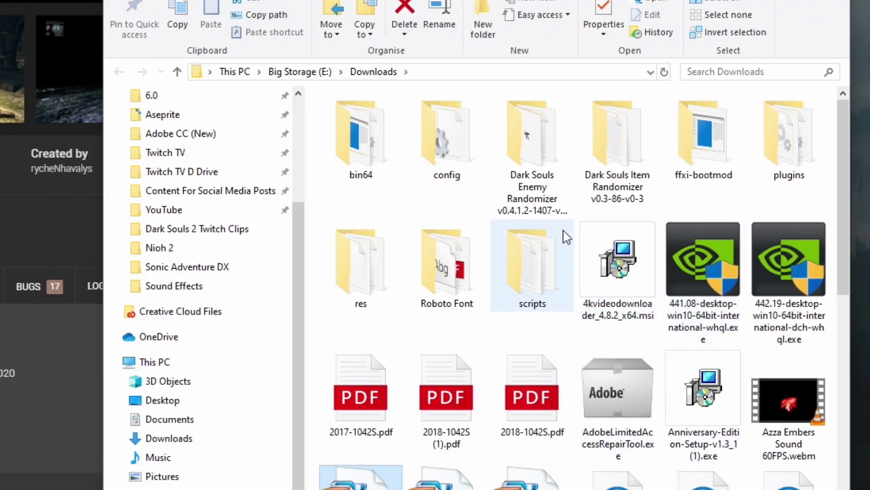
Open the extracted folder and read the Remastered install steps, highlighting EnemyRandomizer and enemyRandomizerData.
double_click(546, 149)
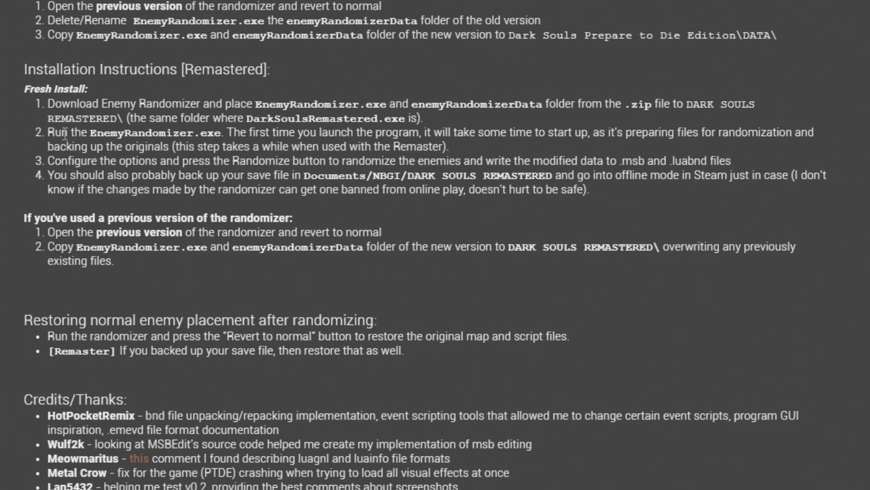
drag(280, 111, 360, 106)
click(369, 105)
drag(431, 104, 540, 104)
click(554, 107)
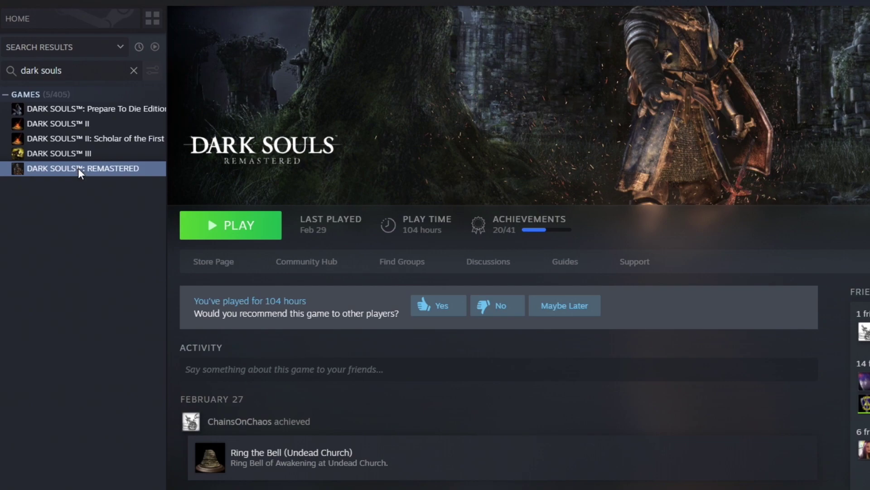
Open the DARK SOULS REMASTERED install folder through Steam's Properties, Local Files, Browse Local Files.
right_click(79, 171)
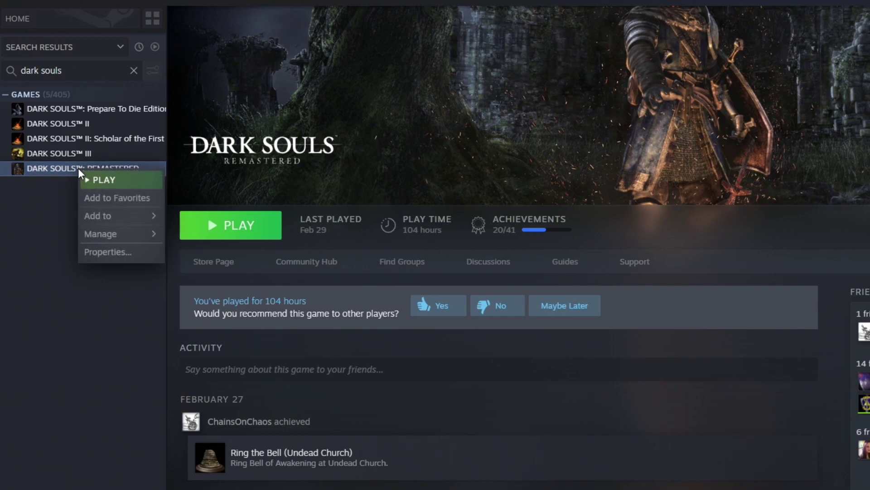
click(120, 256)
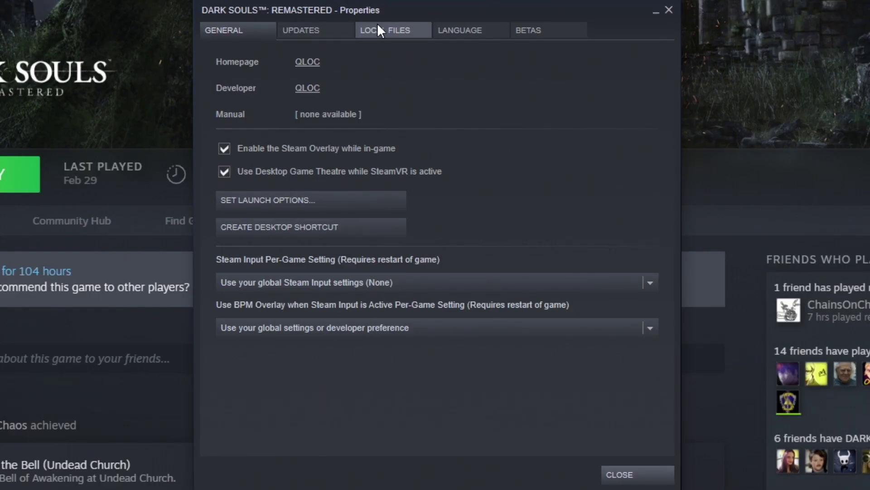
click(384, 30)
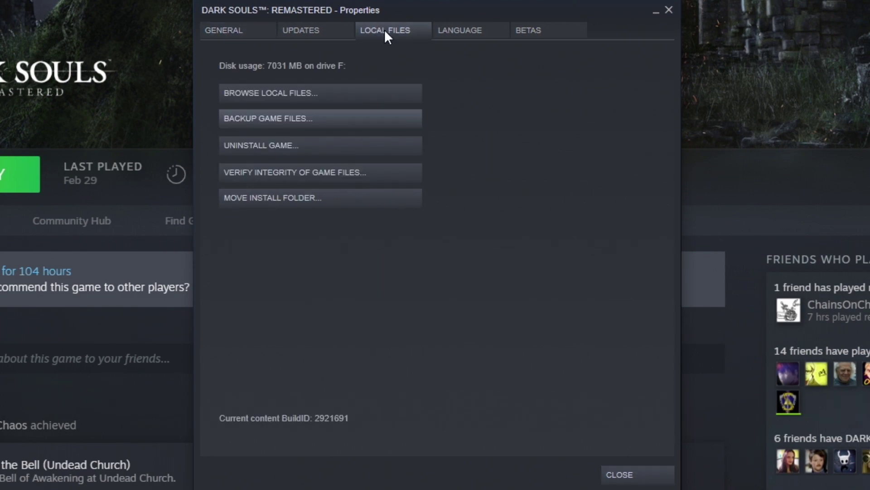
click(354, 92)
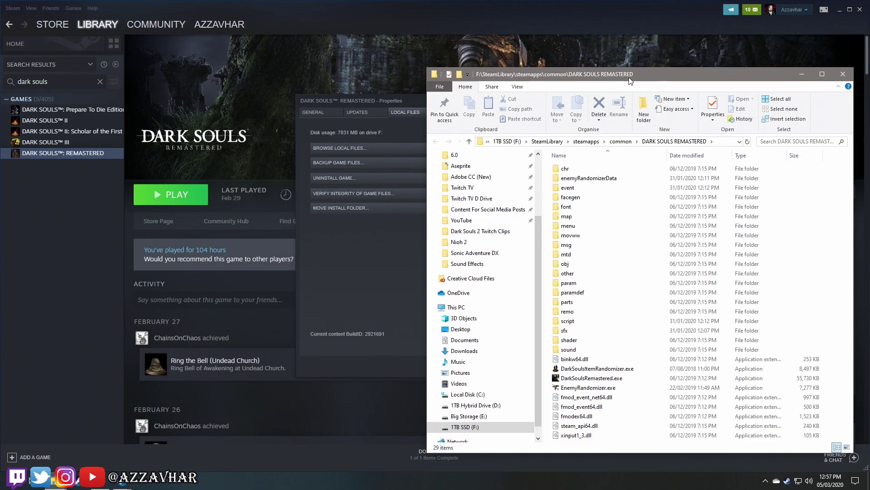
Reposition the game folder window and place the caret after REMASTERED in its address path.
drag(625, 77, 585, 64)
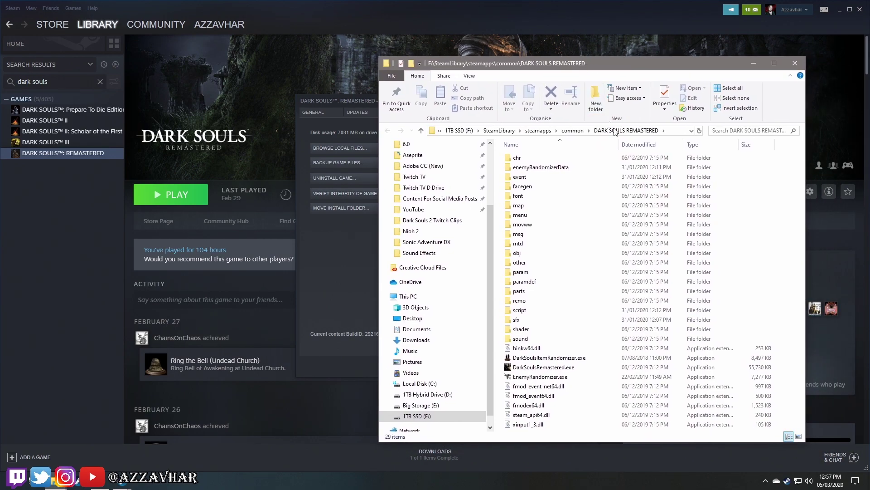
click(673, 133)
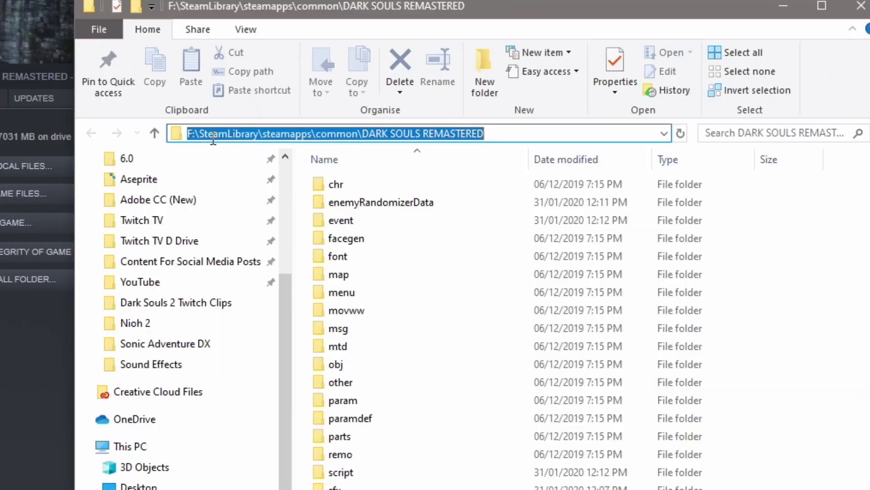
click(451, 132)
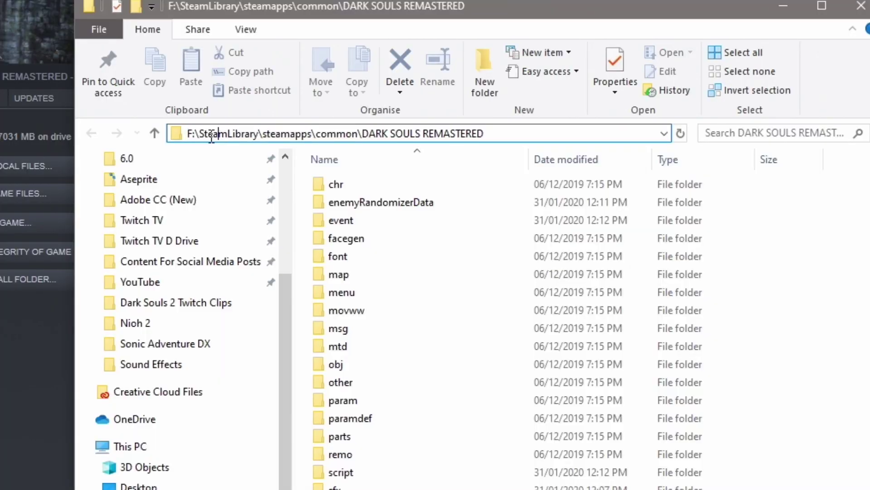
click(491, 134)
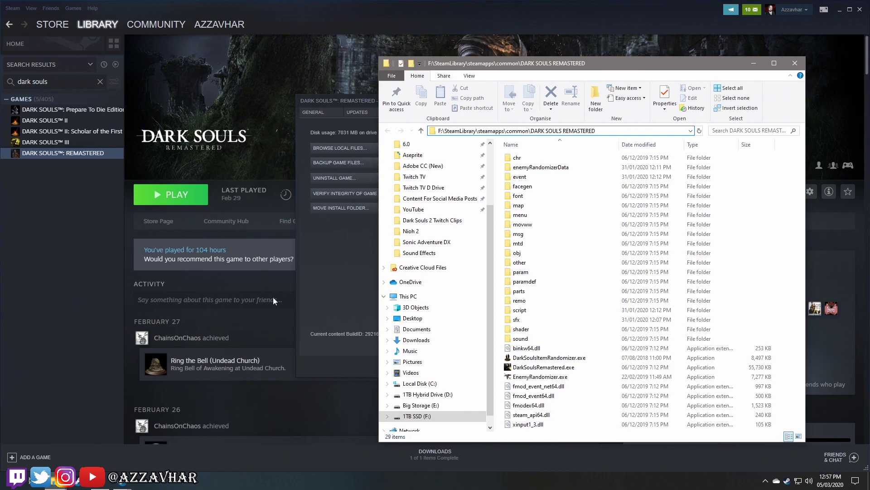
Arrange the extracted randomizer folder and the game folder side by side, selecting EnemyRandomizer.exe.
click(54, 482)
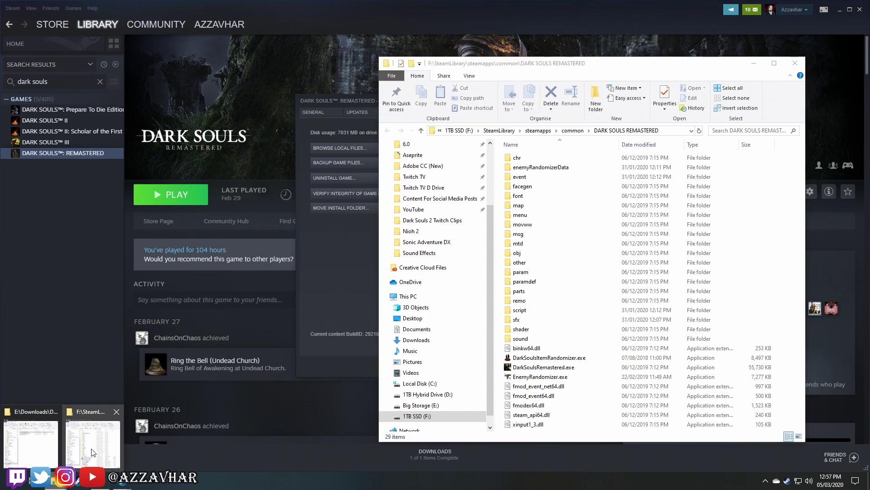
click(44, 446)
drag(626, 21, 194, 65)
drag(425, 68, 452, 63)
drag(252, 75, 267, 81)
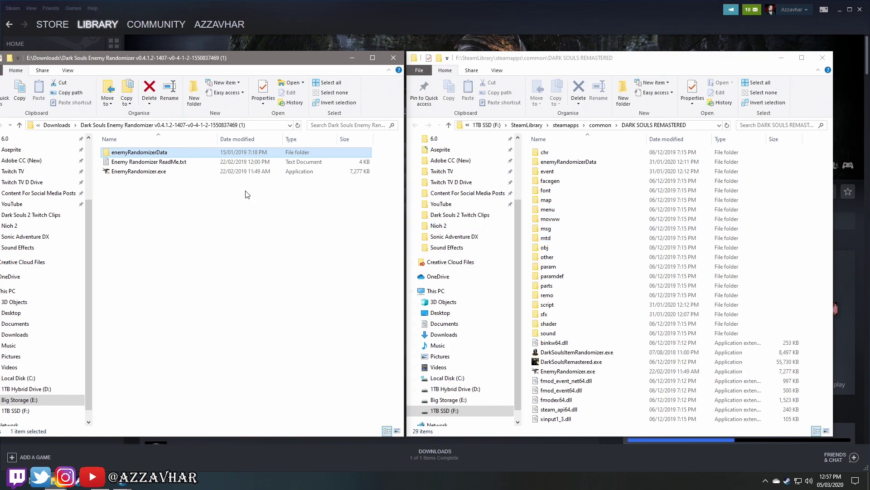
click(159, 174)
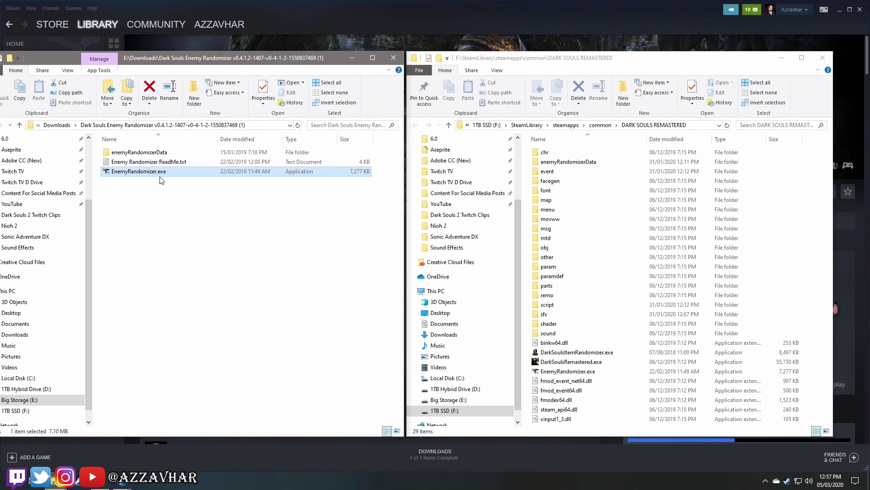
Copy enemyRandomizerData and EnemyRandomizer.exe and paste them into the DARK SOULS REMASTERED folder.
ctrl+click(156, 154)
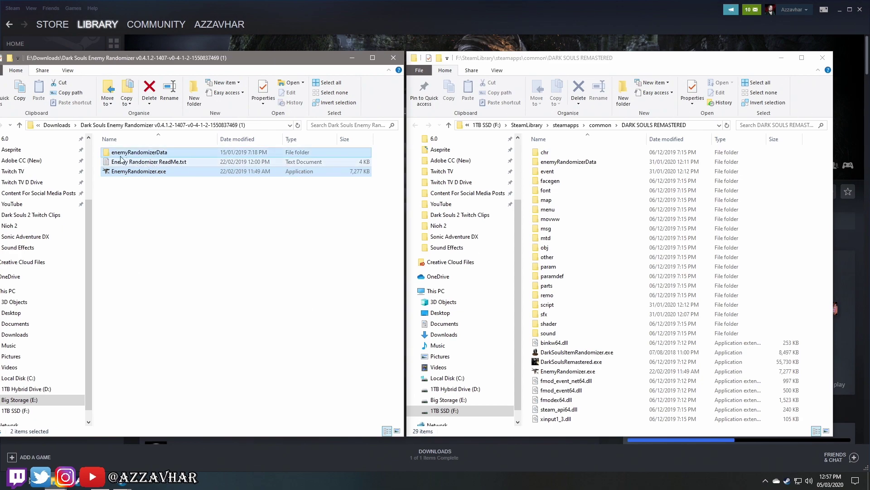
right_click(159, 152)
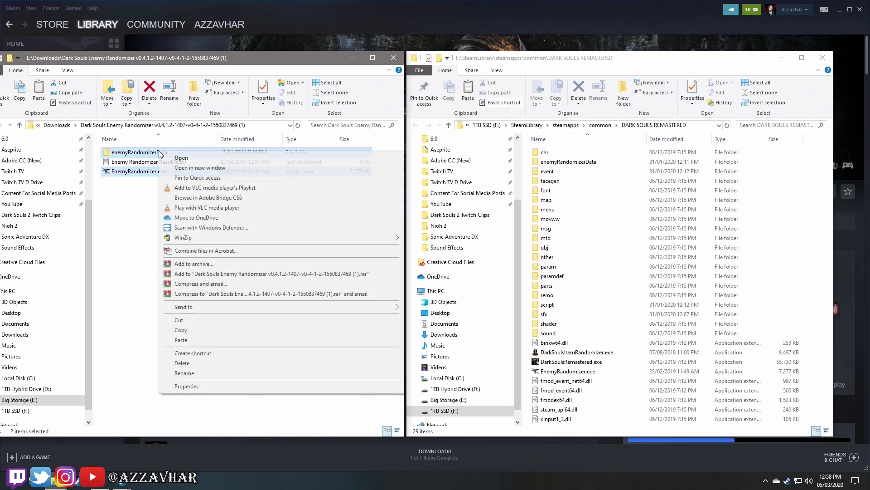
click(181, 330)
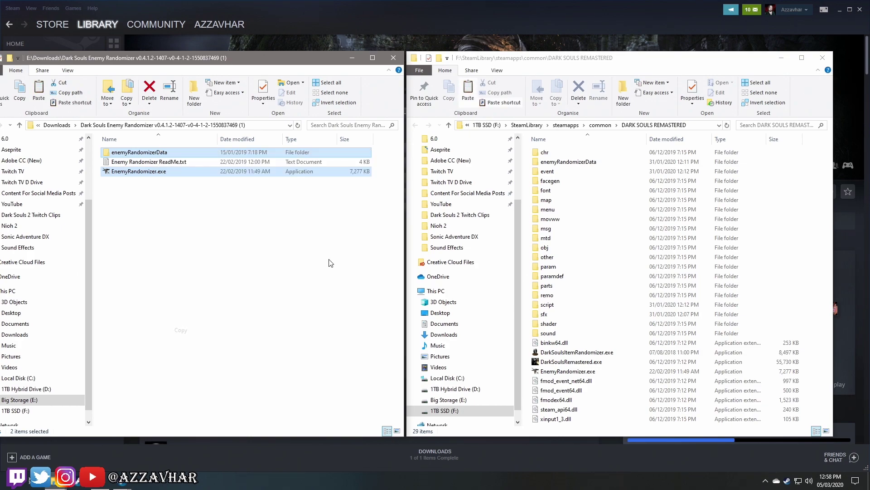
click(523, 203)
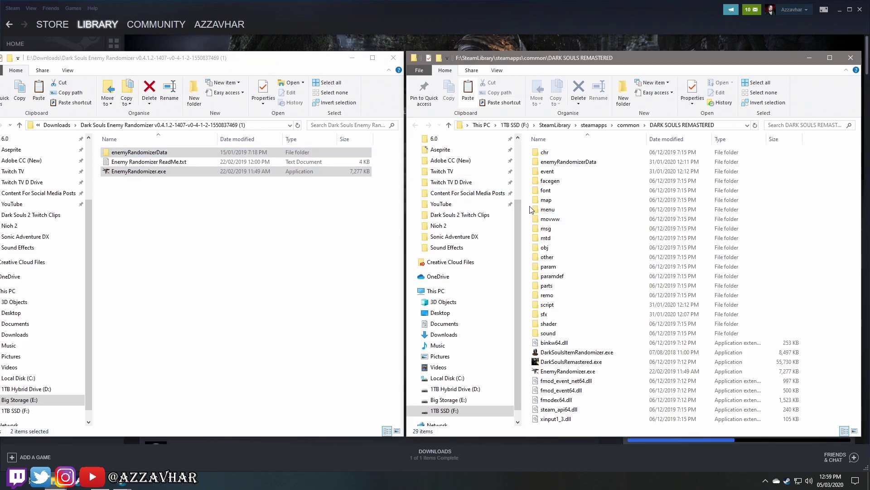
key(ctrl+v)
drag(421, 118, 514, 136)
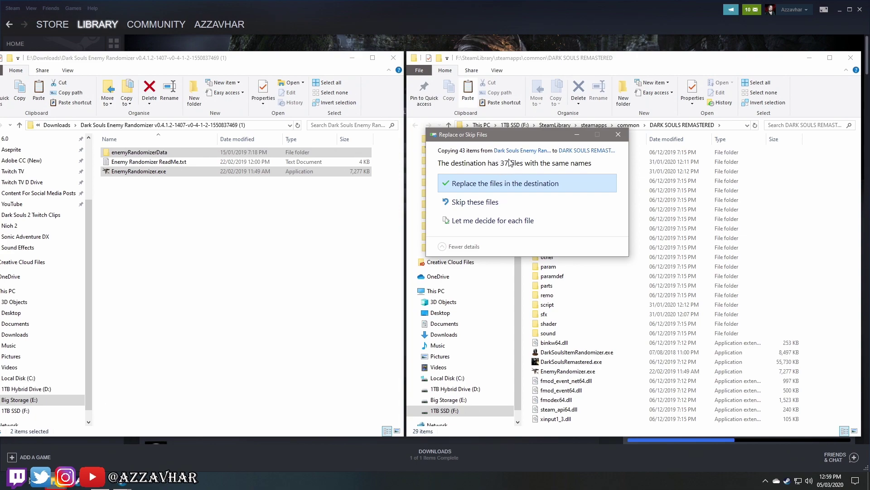
Cancel the copy without replacing files and locate EnemyRandomizer.exe in the game folder.
click(618, 134)
click(565, 257)
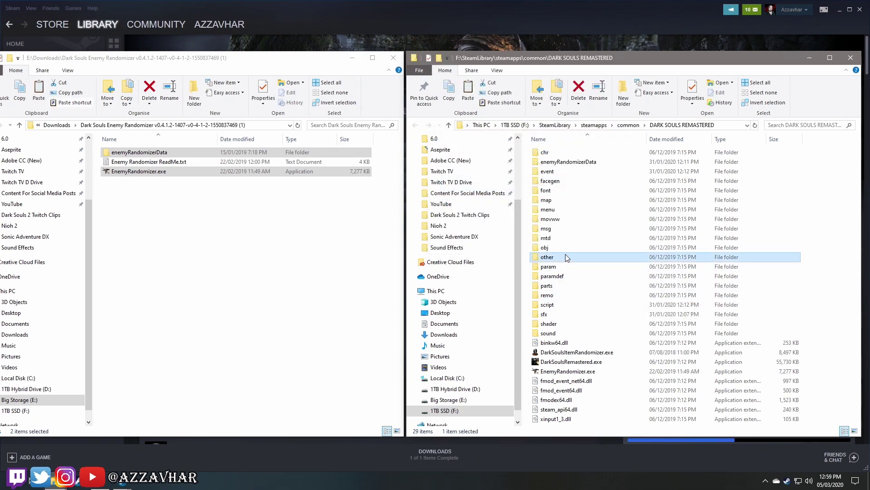
key(d)
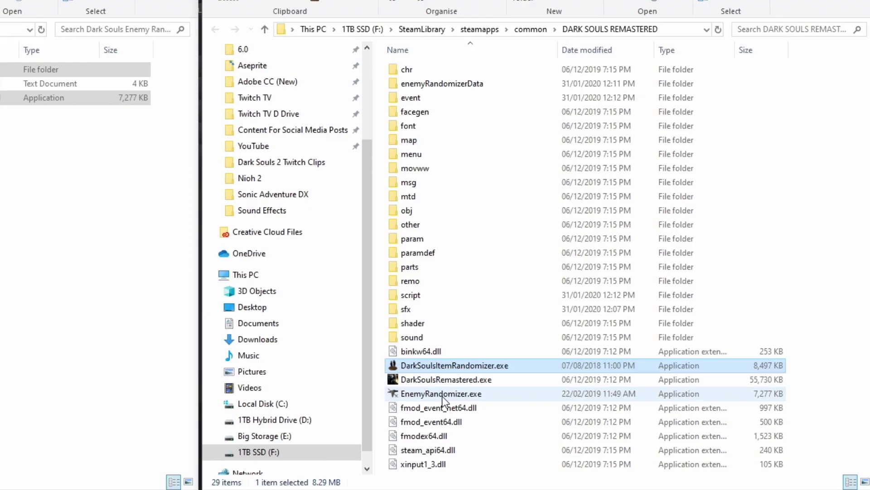
click(441, 393)
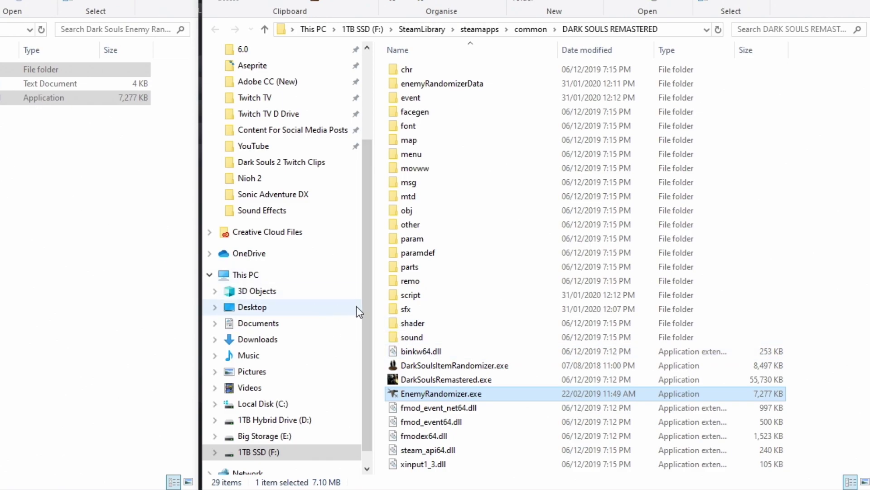
Check inside enemyRandomizerData, then return to the game folder and select EnemyRandomizer.exe.
click(451, 86)
double_click(447, 86)
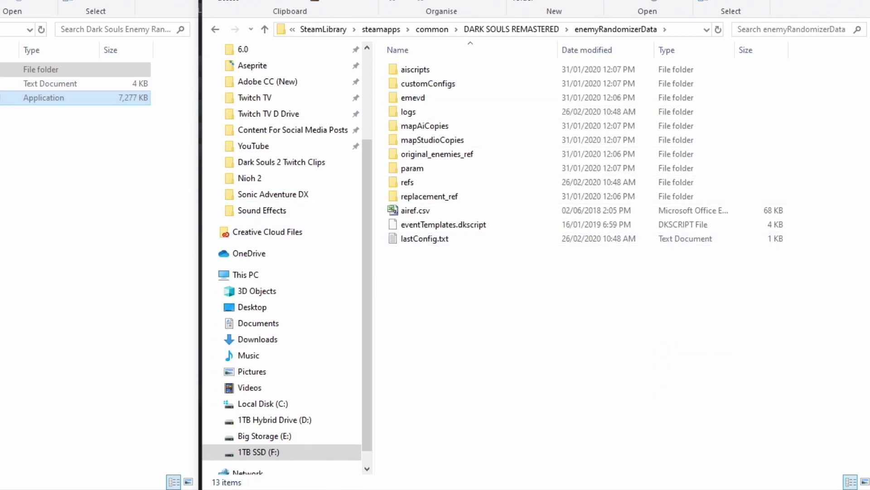
key(alt+Left)
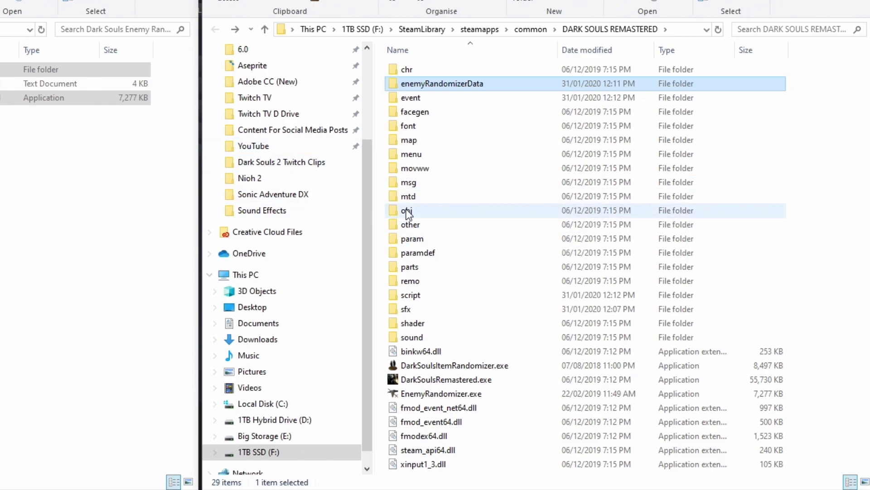
click(474, 398)
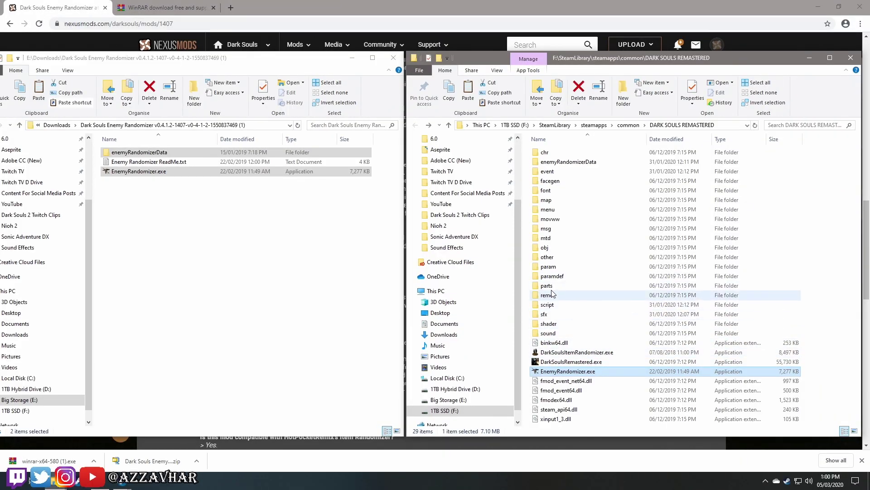
Launch the Enemy Randomizer and set Replace Normal Enemies to 'With bosses or normal enemies'.
double_click(575, 371)
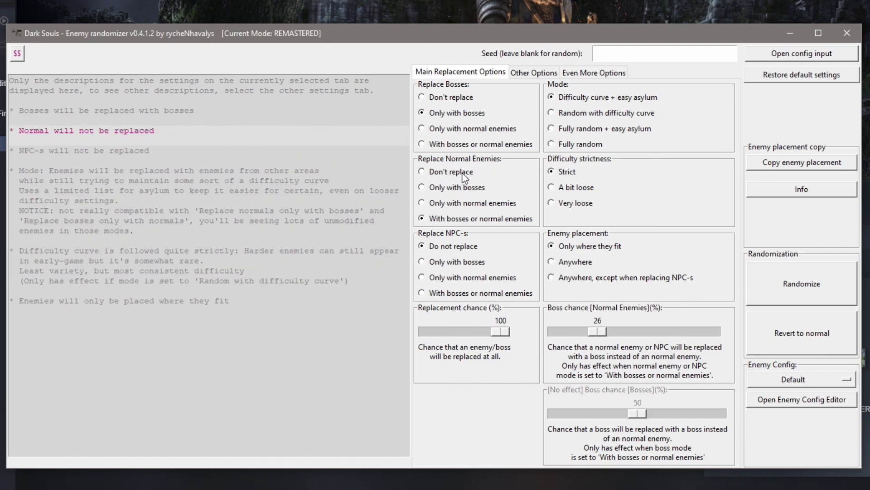
click(463, 174)
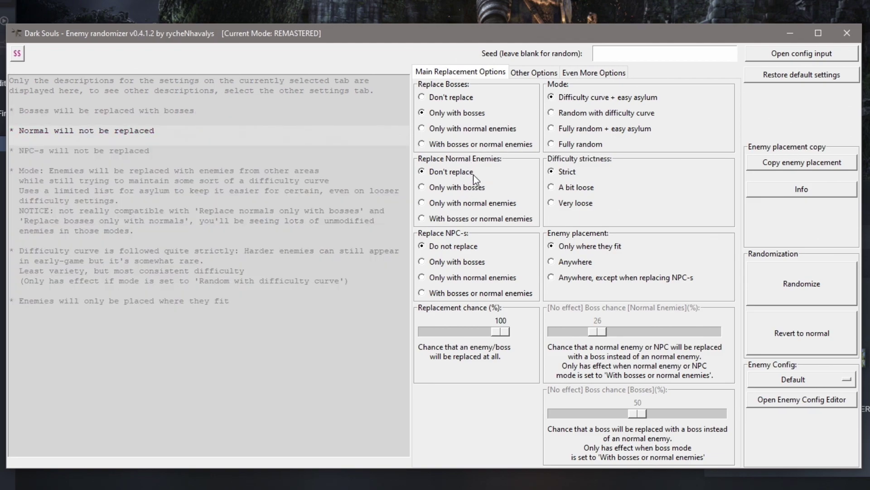
click(464, 189)
click(472, 203)
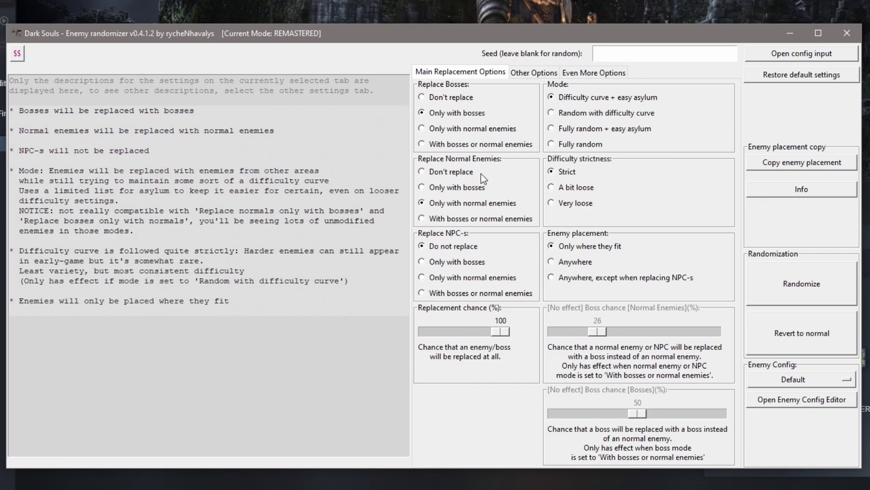
click(464, 219)
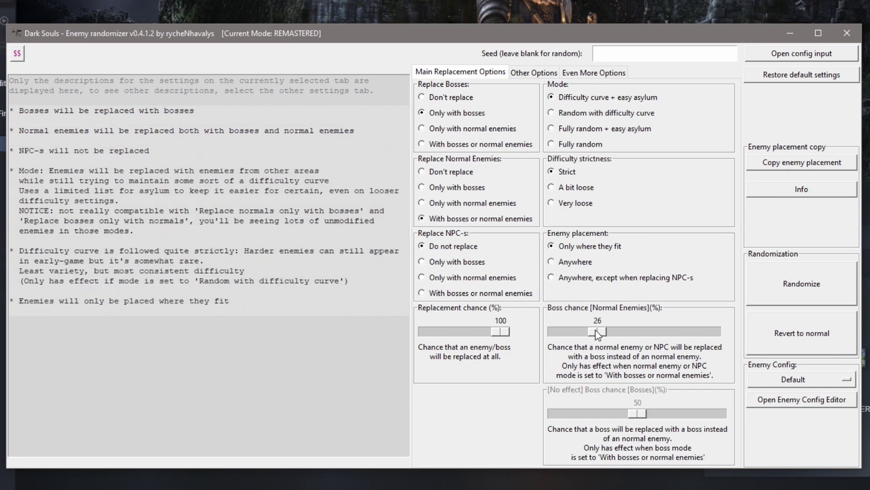
Set the normal-enemy boss chance slider to 18%.
drag(571, 335, 658, 333)
drag(735, 337, 734, 336)
drag(714, 331, 589, 332)
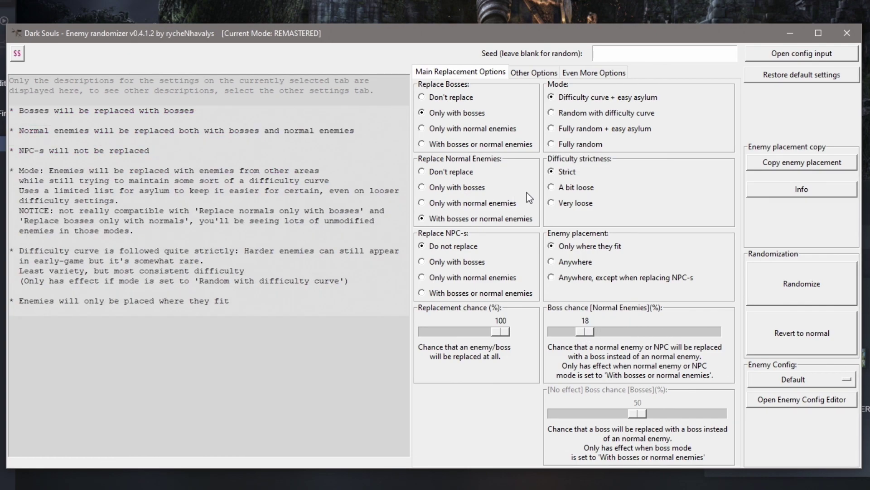
Review the Other Options and Even More Options pages, then return to Main Replacement Options.
click(535, 74)
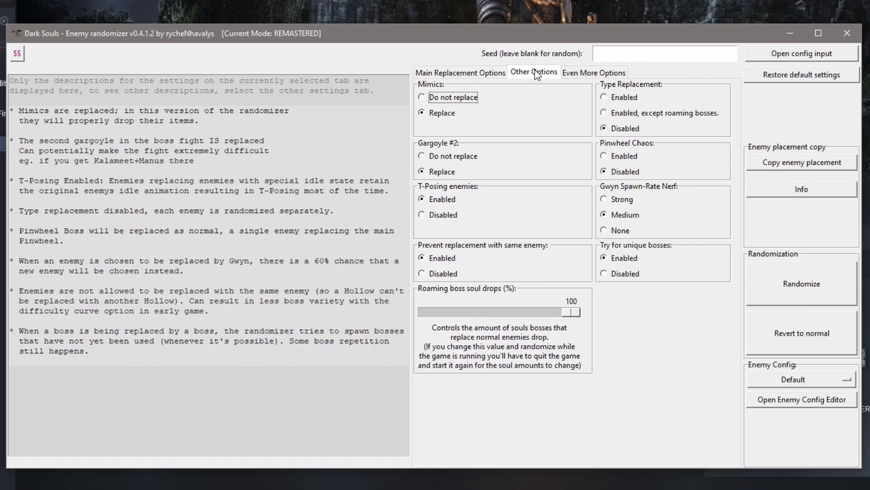
click(578, 73)
click(485, 73)
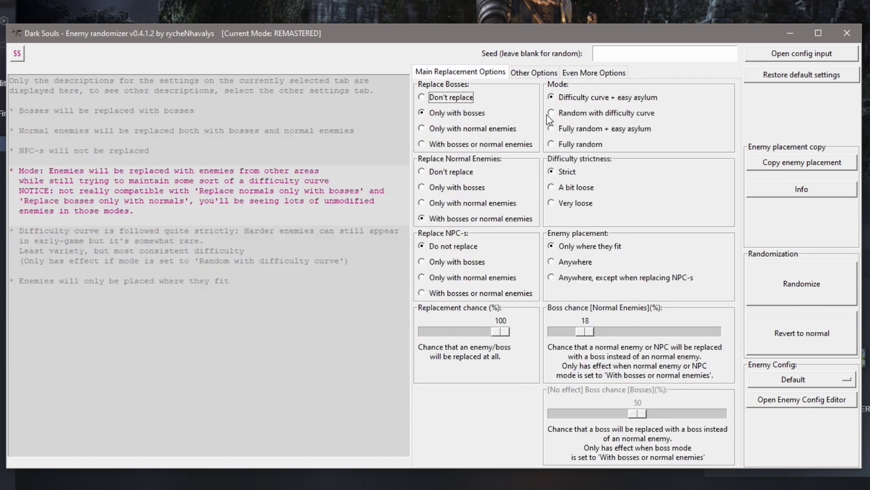
click(534, 74)
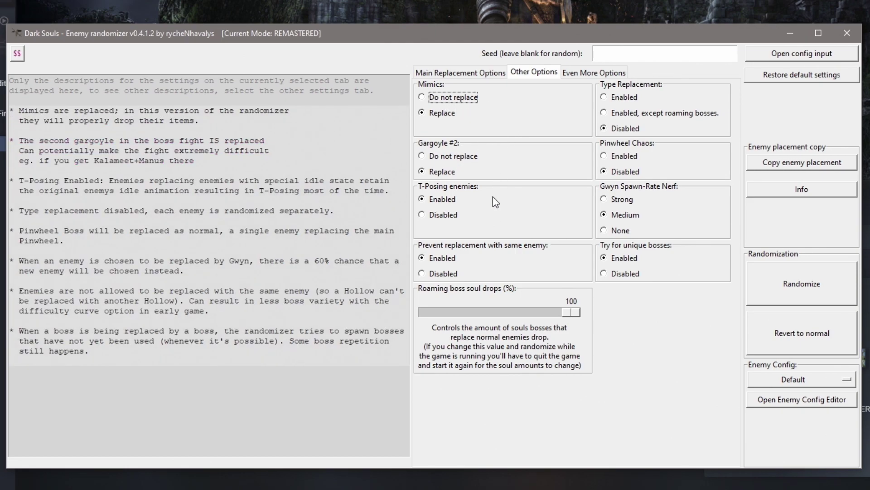
click(594, 73)
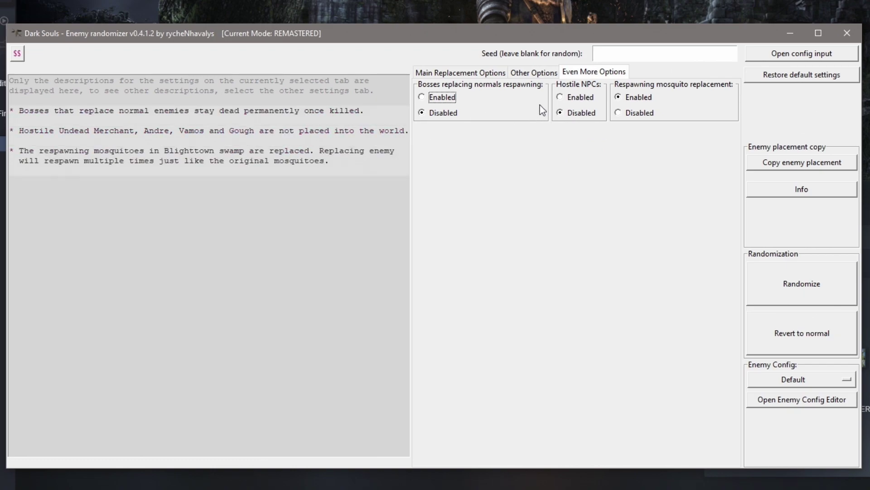
click(534, 73)
click(483, 74)
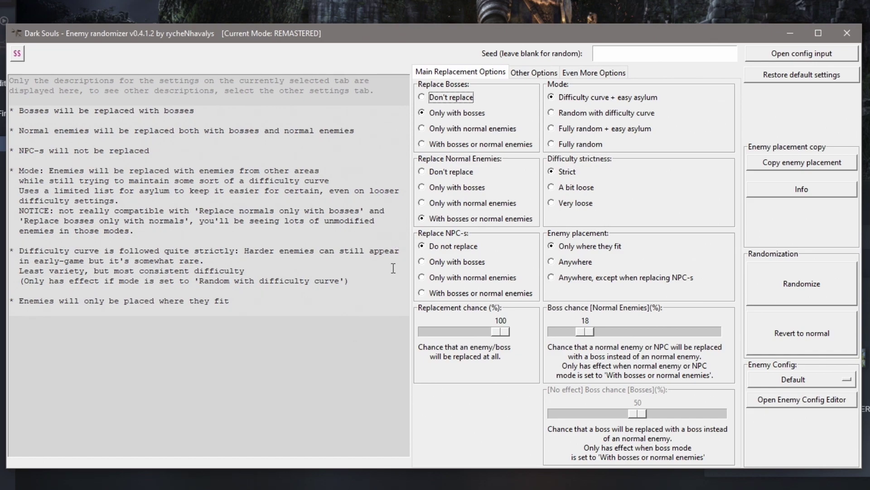
Randomize the enemies, move the progress window aside, and bring the game folder forward.
click(802, 288)
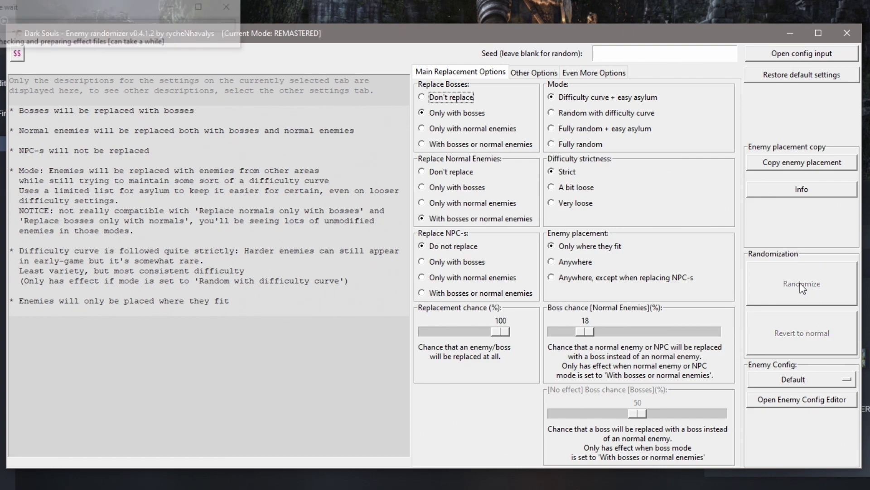
drag(122, 17, 262, 372)
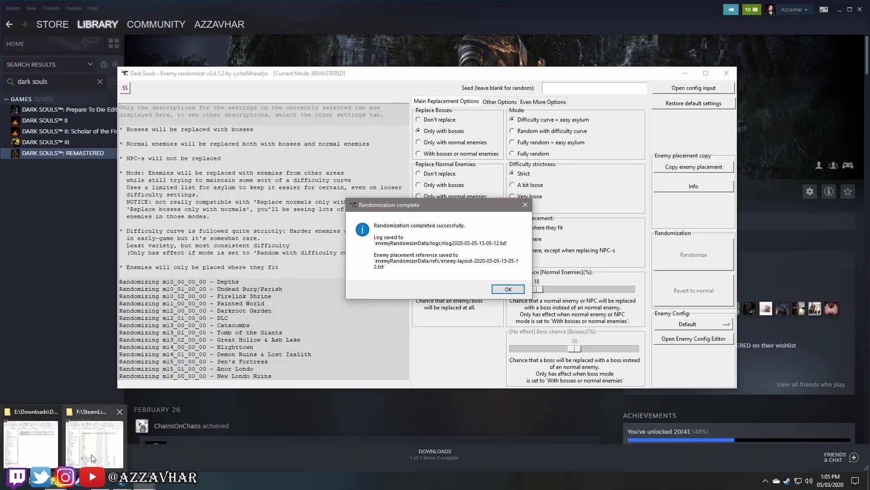
click(27, 426)
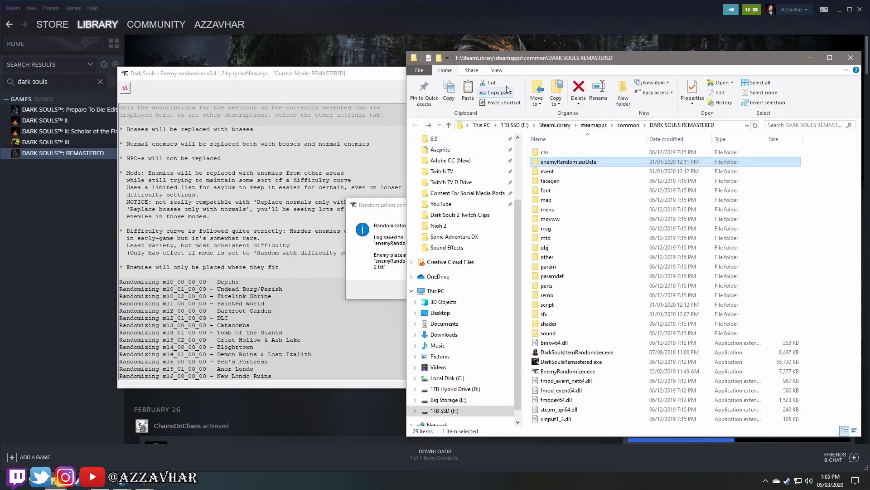
key(m)
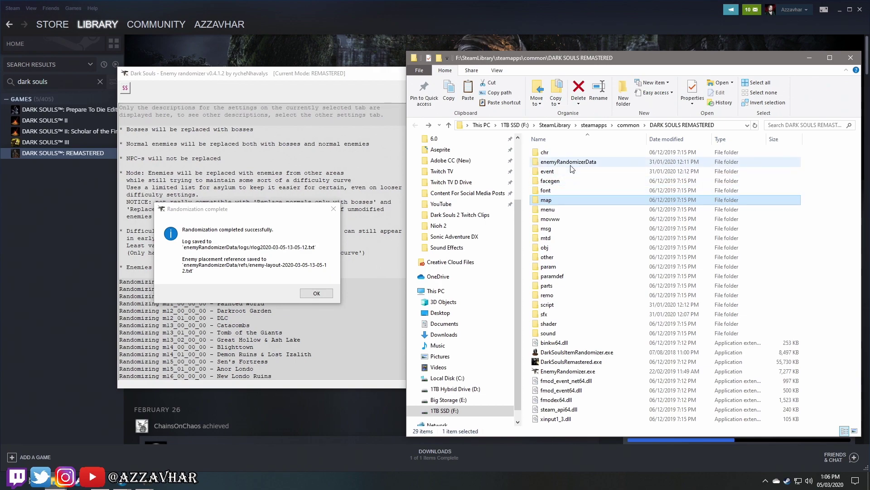
click(581, 255)
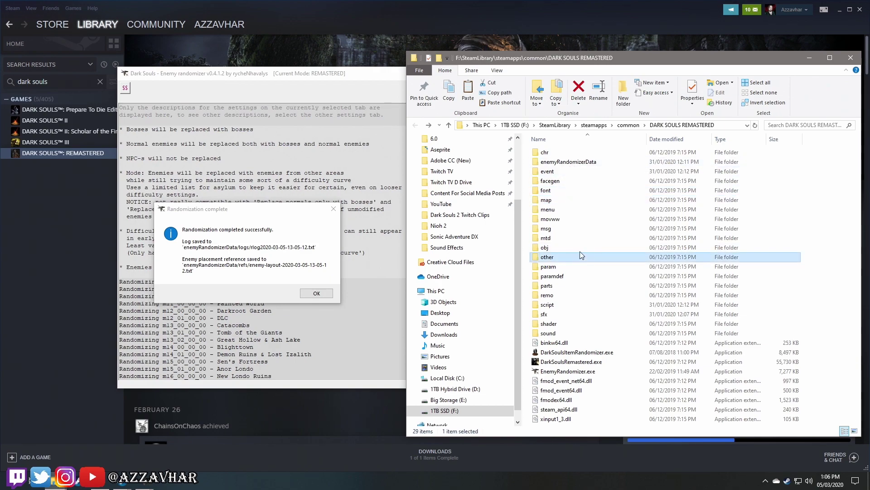
click(570, 166)
double_click(570, 164)
double_click(557, 228)
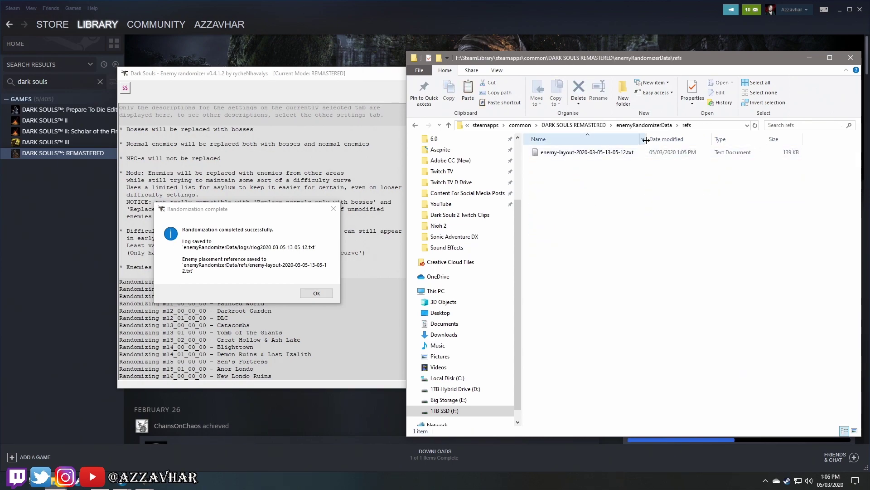
click(579, 153)
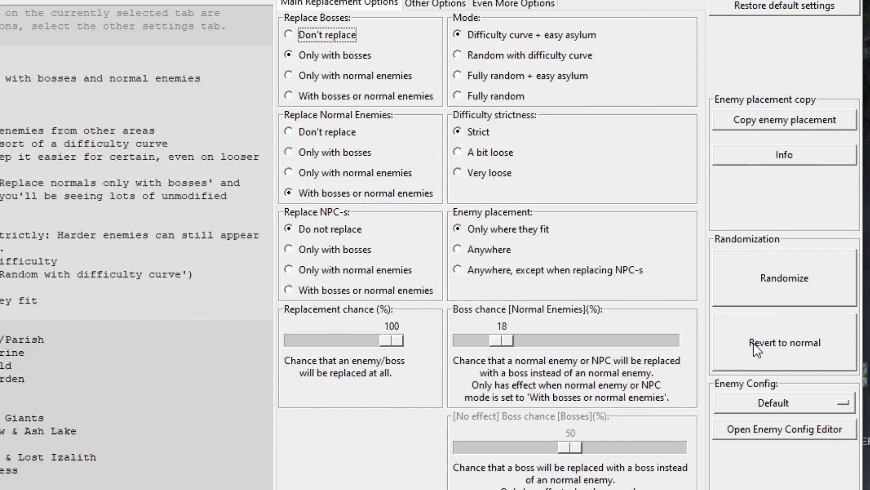
Revert the enemies to normal and confirm restoring the original effect files.
click(730, 336)
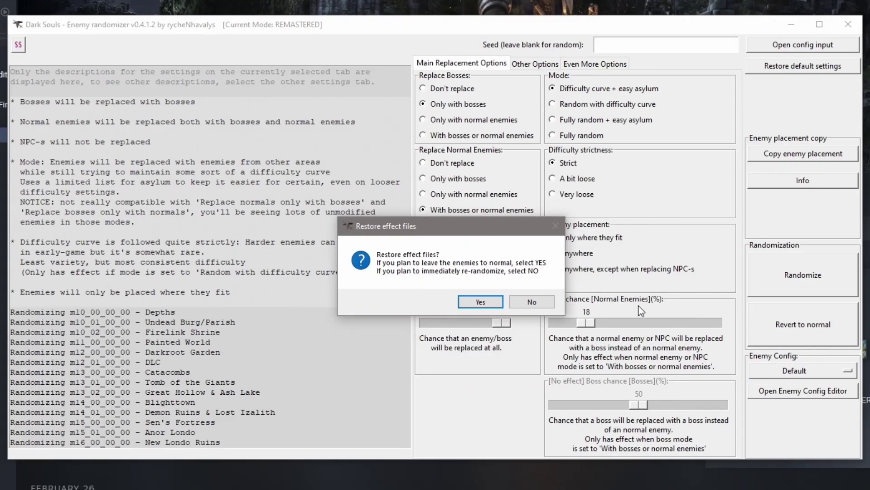
click(475, 303)
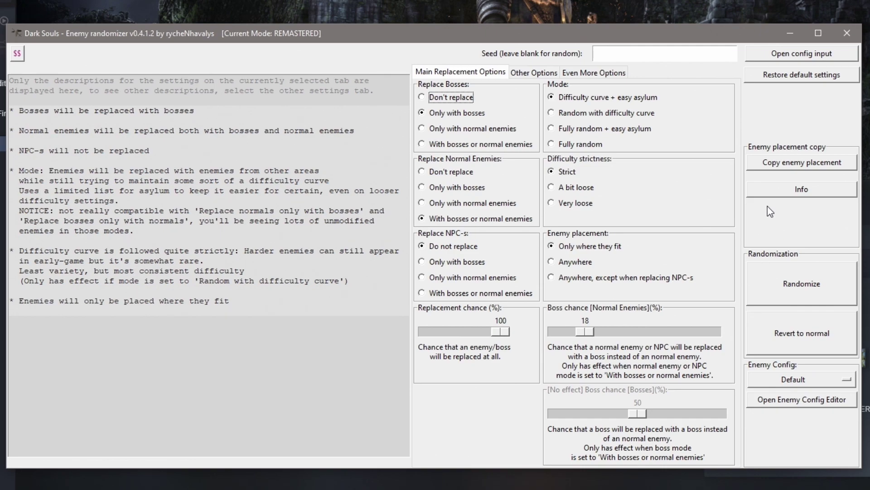
click(778, 166)
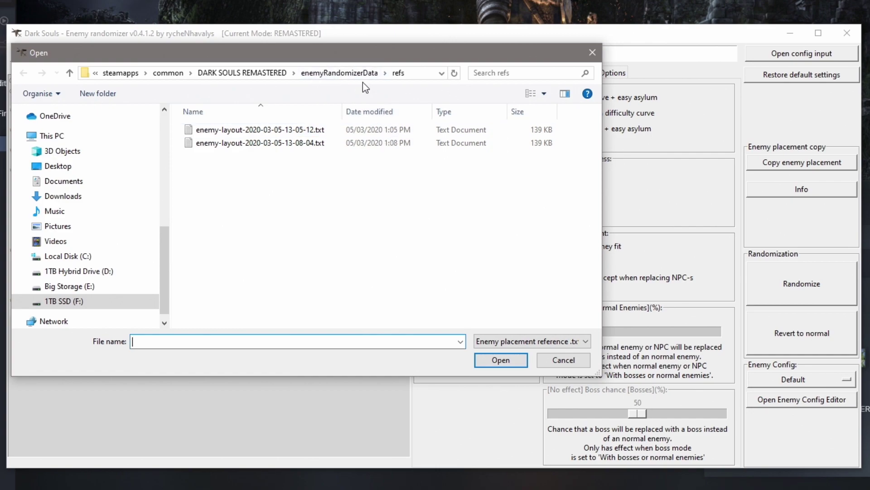
click(422, 74)
click(421, 73)
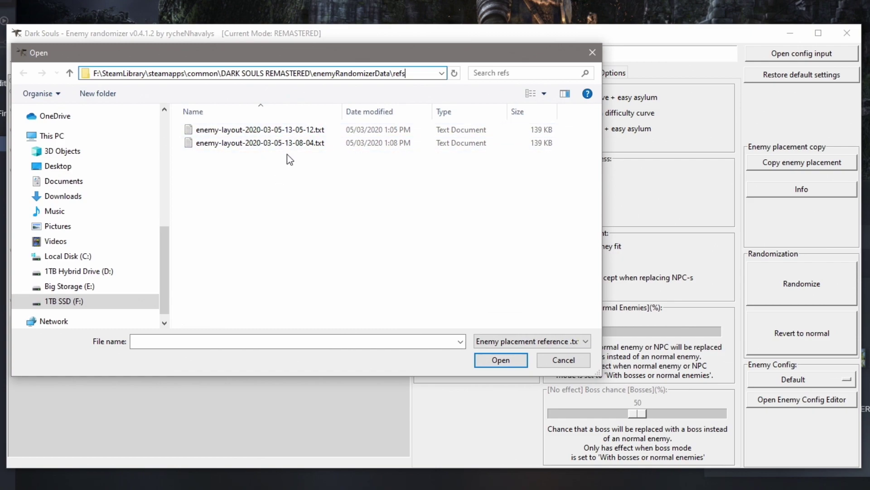
click(251, 149)
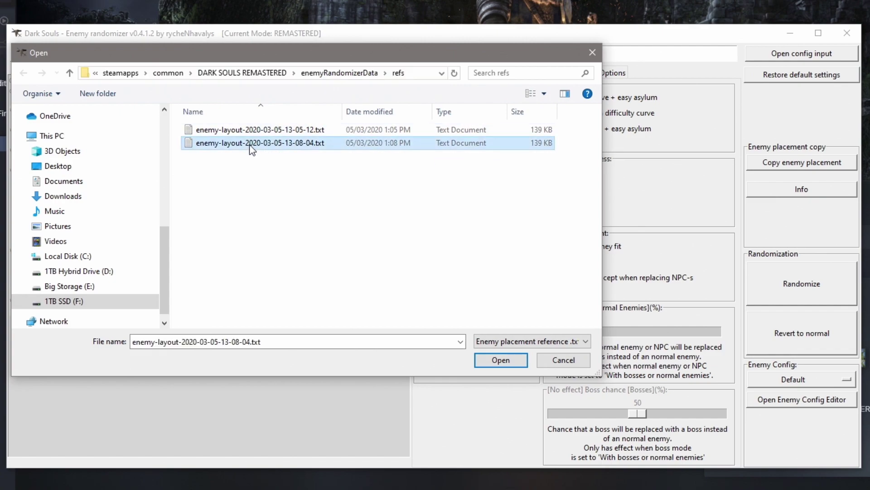
click(497, 361)
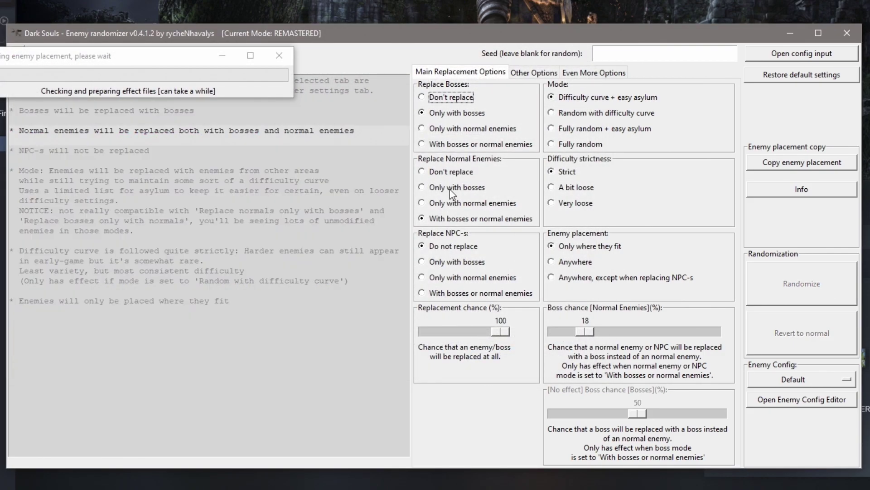